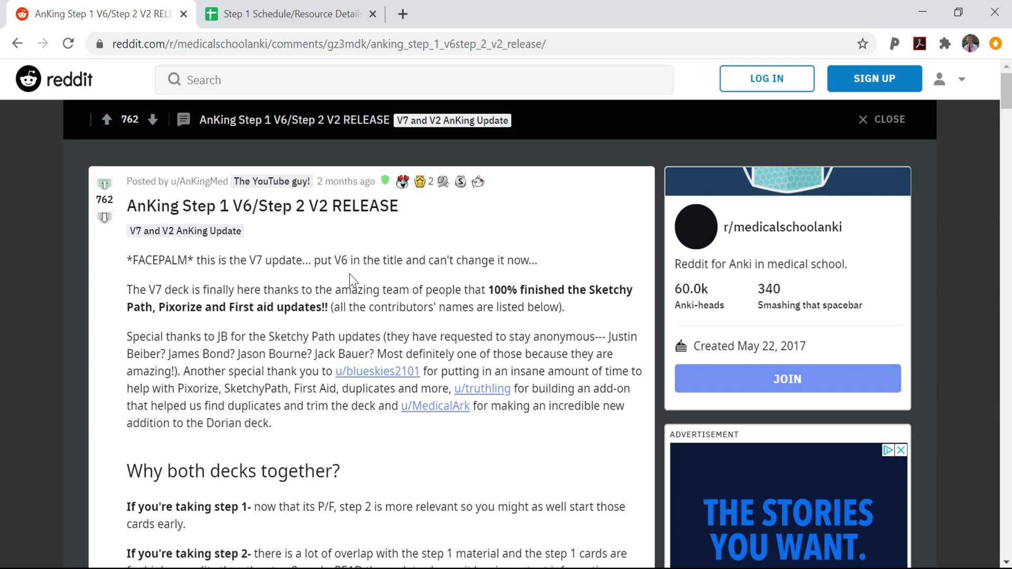
Download the combined AnKing Step 1 V7 & Step 2 V2 deck with media from the MEGA link in the Reddit post's comments.
scroll(374, 284, "down", 4)
scroll(373, 278, "down", 15)
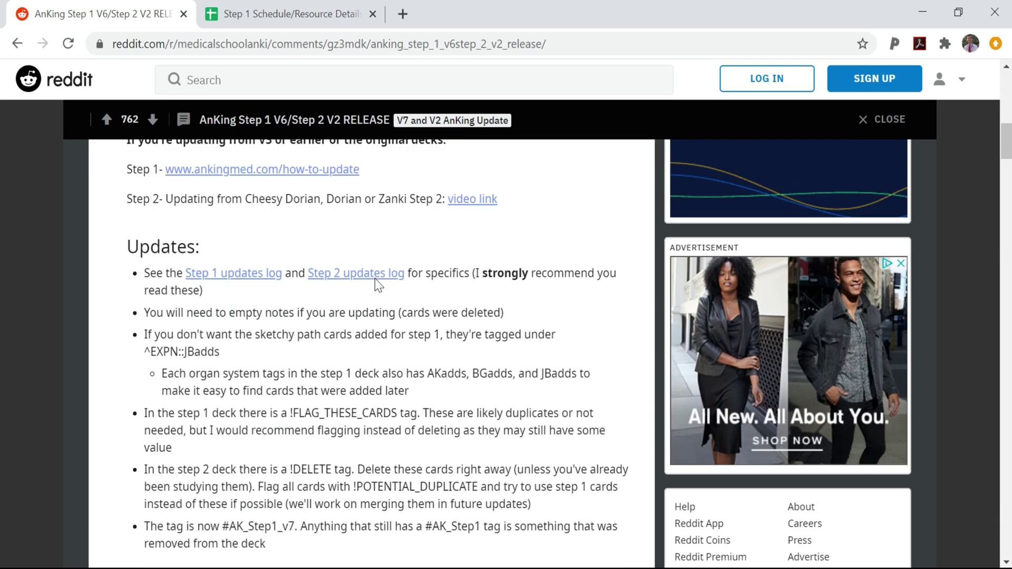
scroll(375, 280, "down", 5)
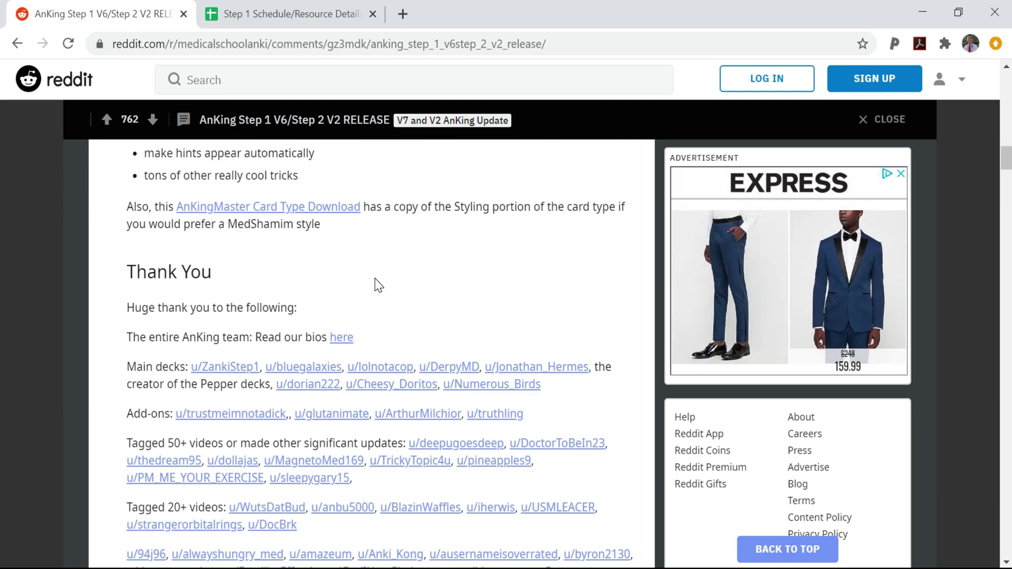
scroll(378, 257, "down", 3)
scroll(380, 258, "down", 10)
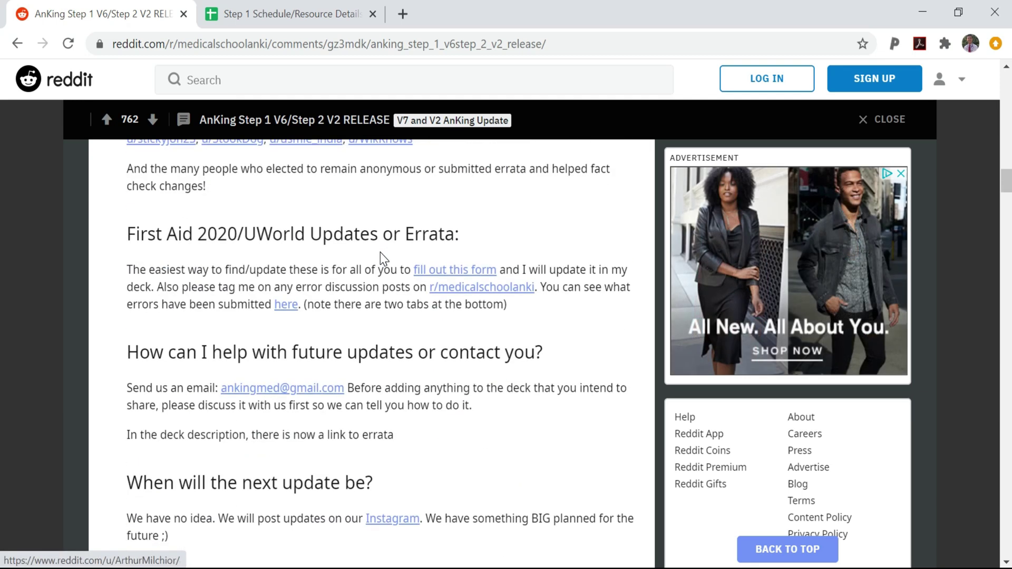
scroll(380, 252, "down", 10)
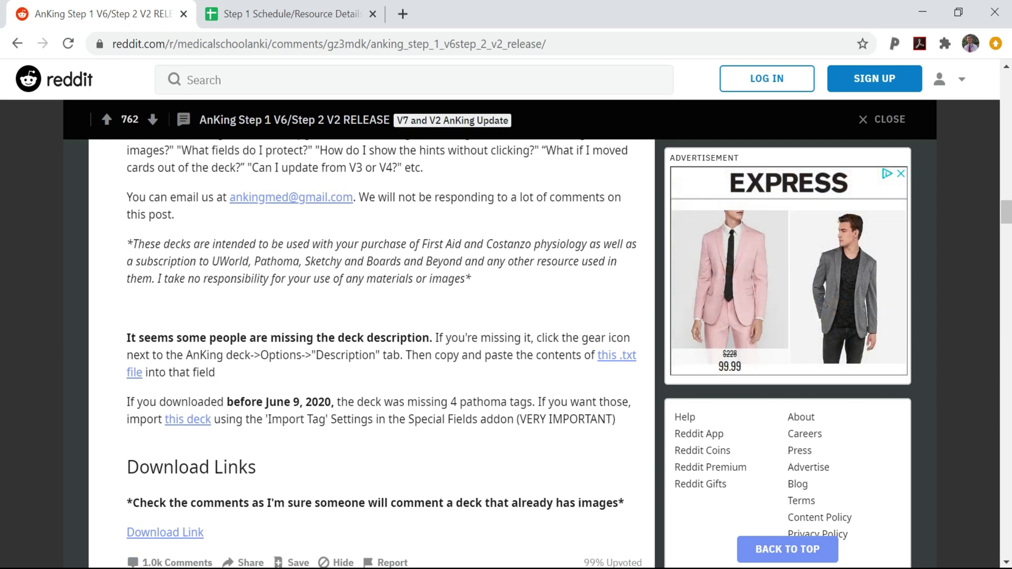
scroll(372, 229, "down", 5)
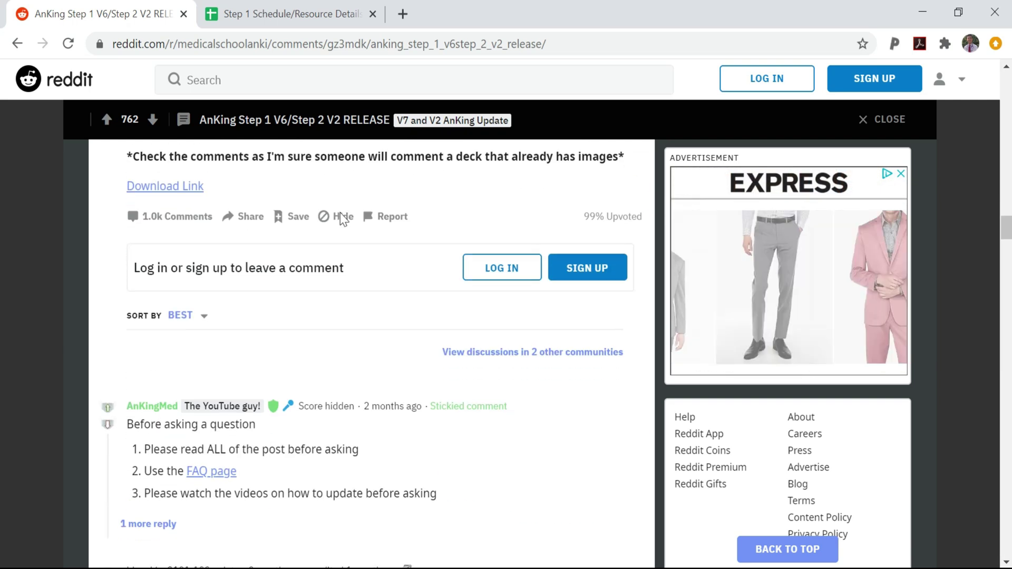
scroll(372, 229, "down", 4)
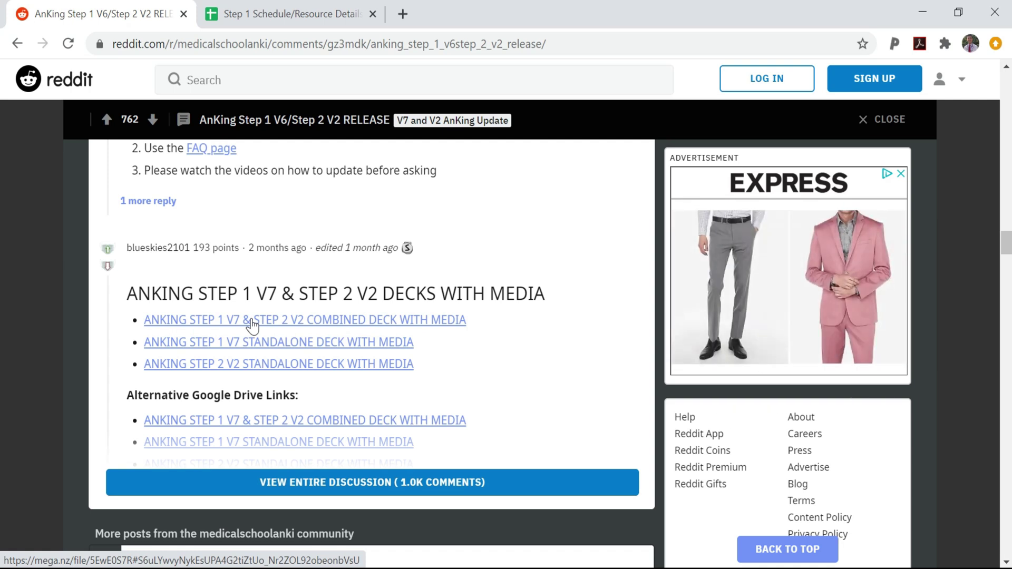
left_click(252, 325)
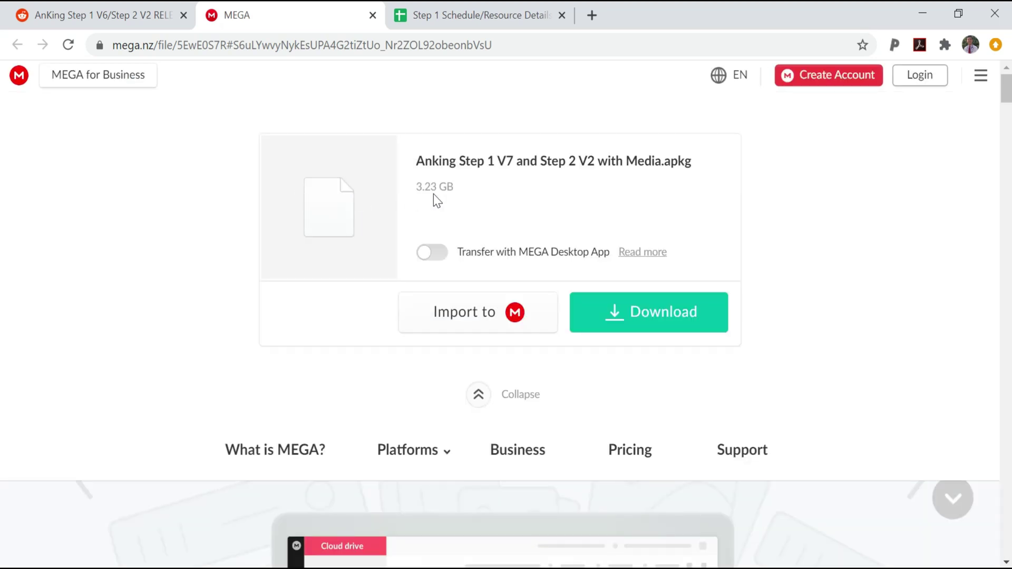
left_click(634, 319)
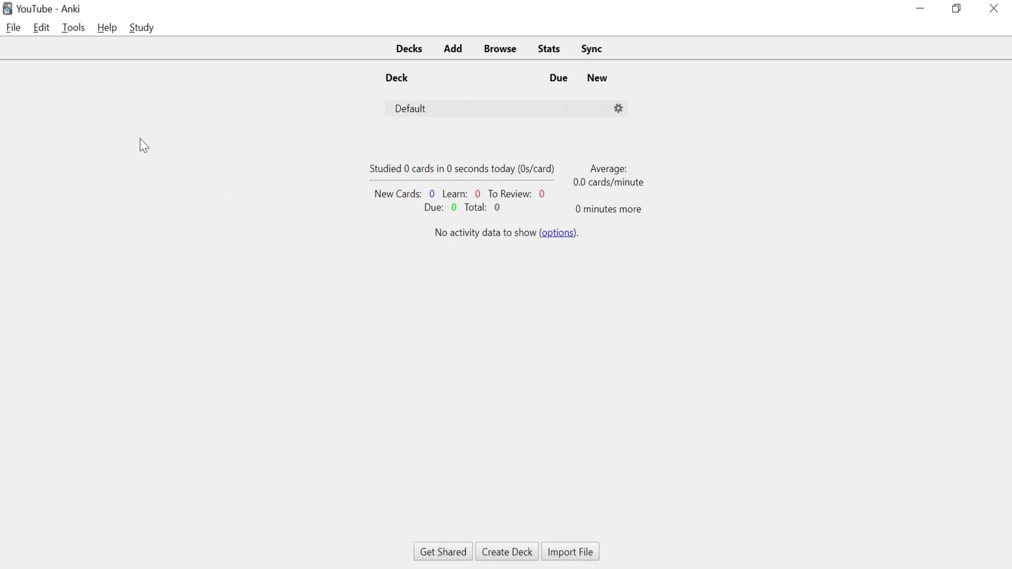
Switch to Anki and import the deck file Anking Step 1 V7.1 with Media from the Anki Decks folder.
left_click(11, 29)
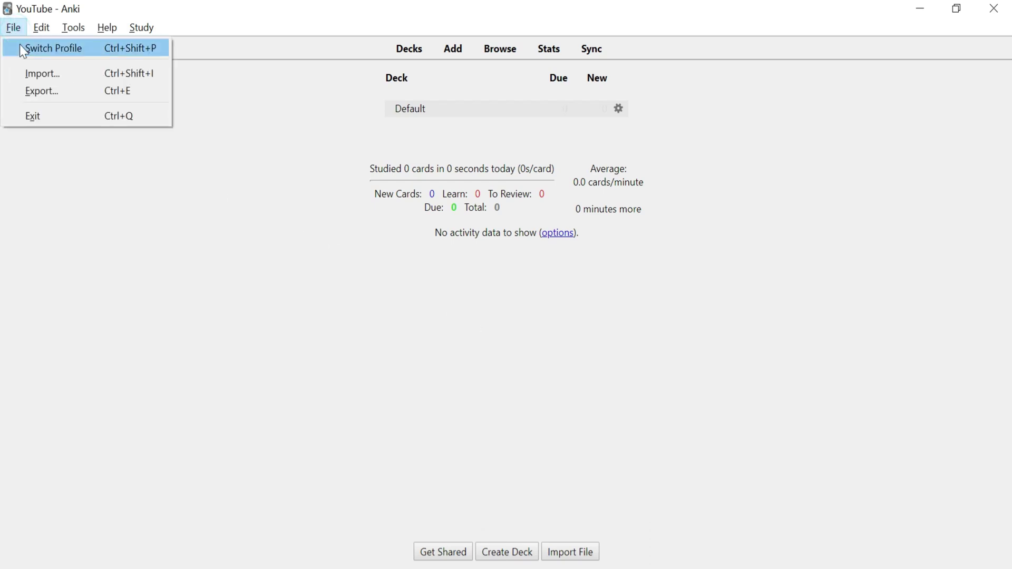
left_click(36, 68)
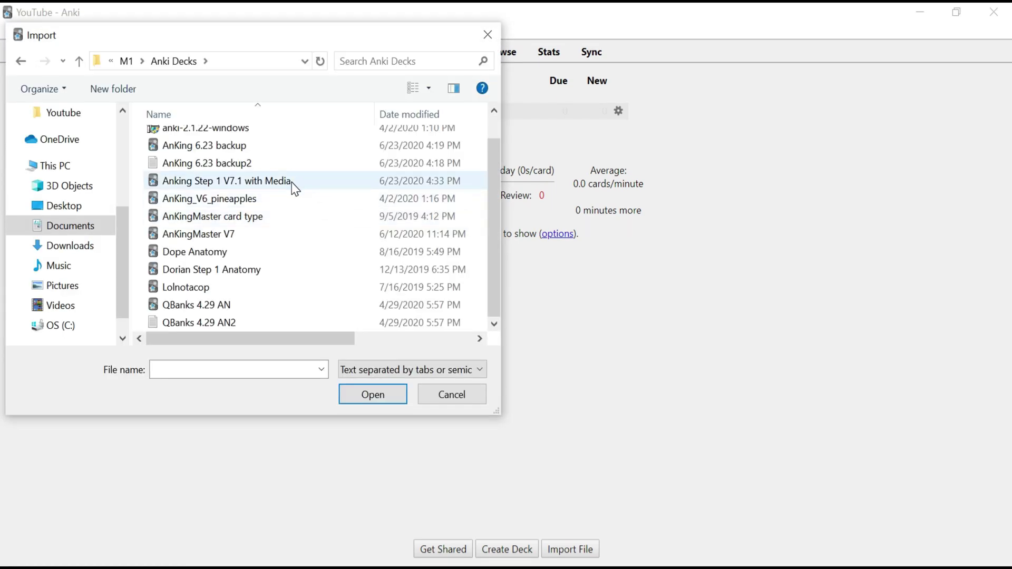
left_click(294, 188)
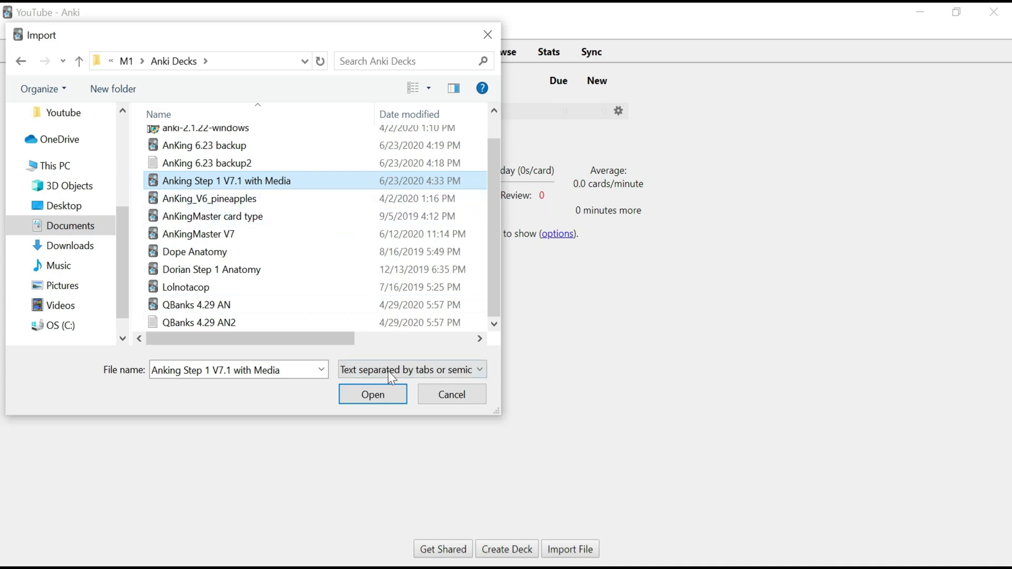
left_click(384, 392)
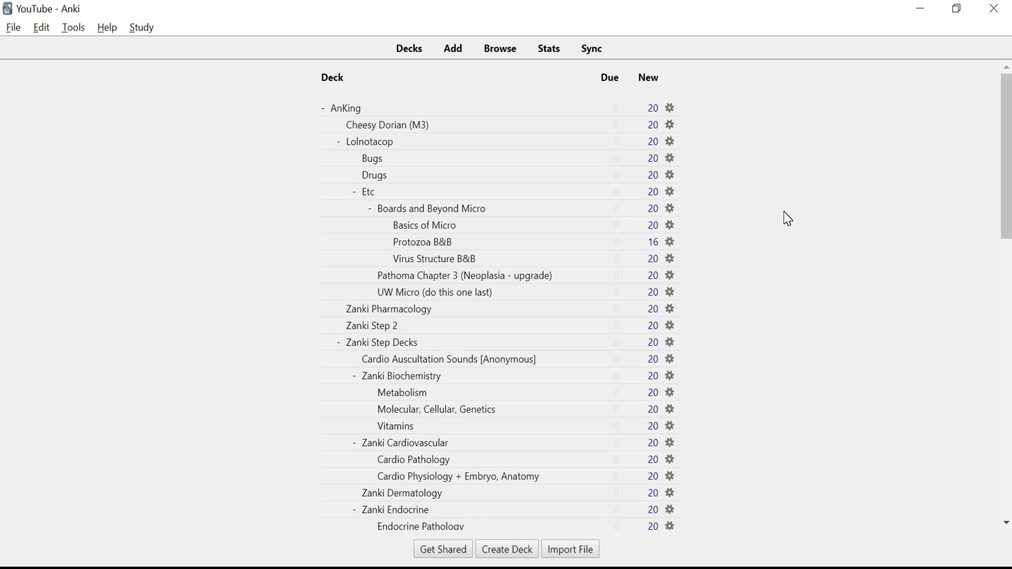
Collapse the AnKing deck's subdecks in the deck list and open the card browser.
left_click(324, 108)
left_click(498, 51)
left_click(738, 74)
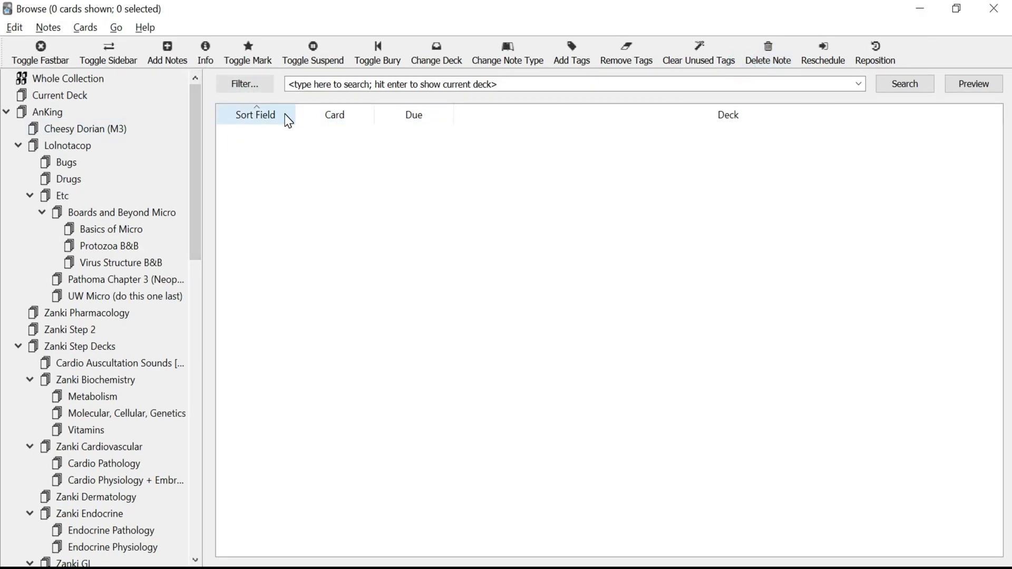
Add the Created column to the browser's card list and check where it sits among the columns.
right_click(480, 119)
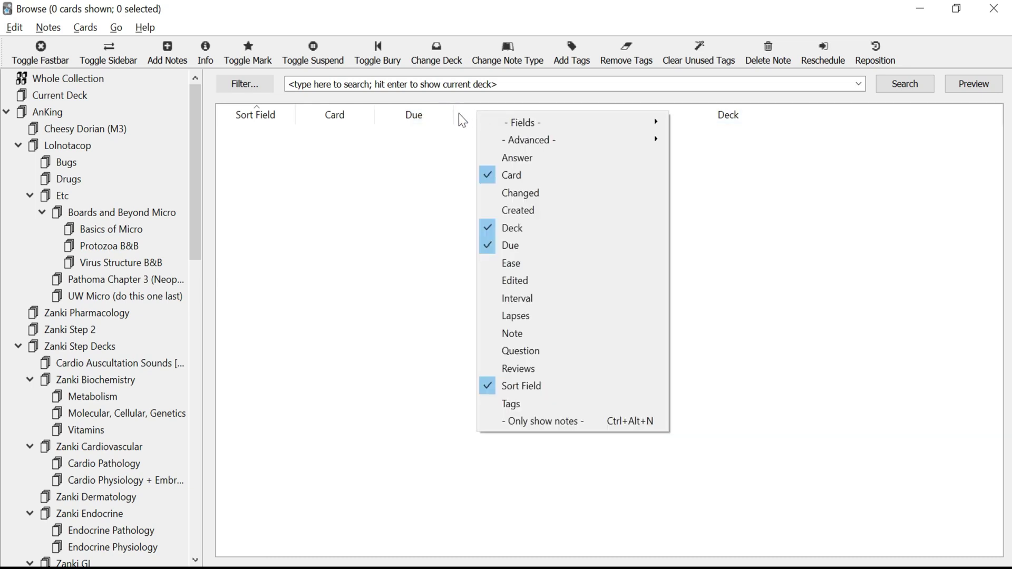
left_click(527, 212)
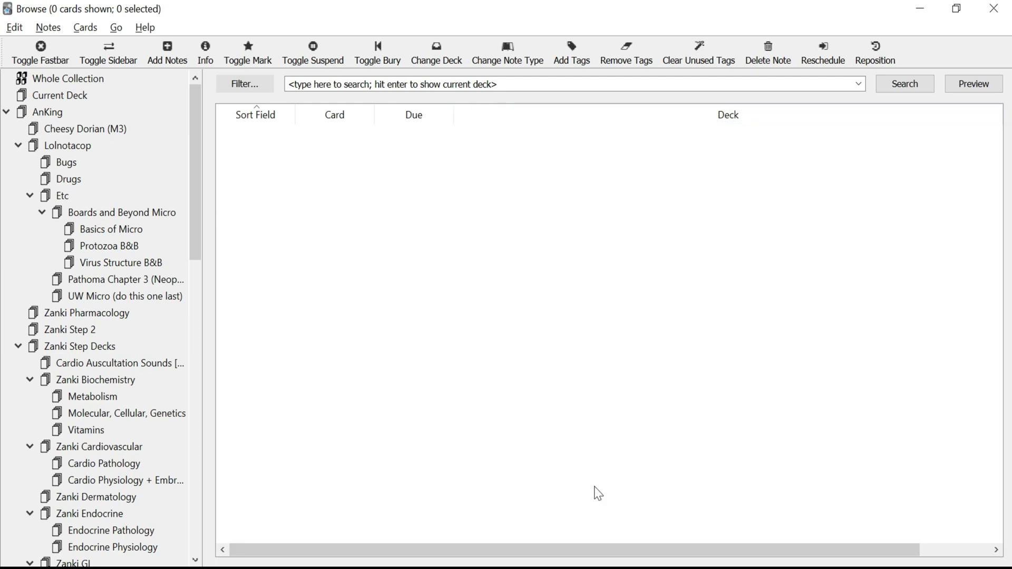
left_click_drag(629, 551, 701, 550)
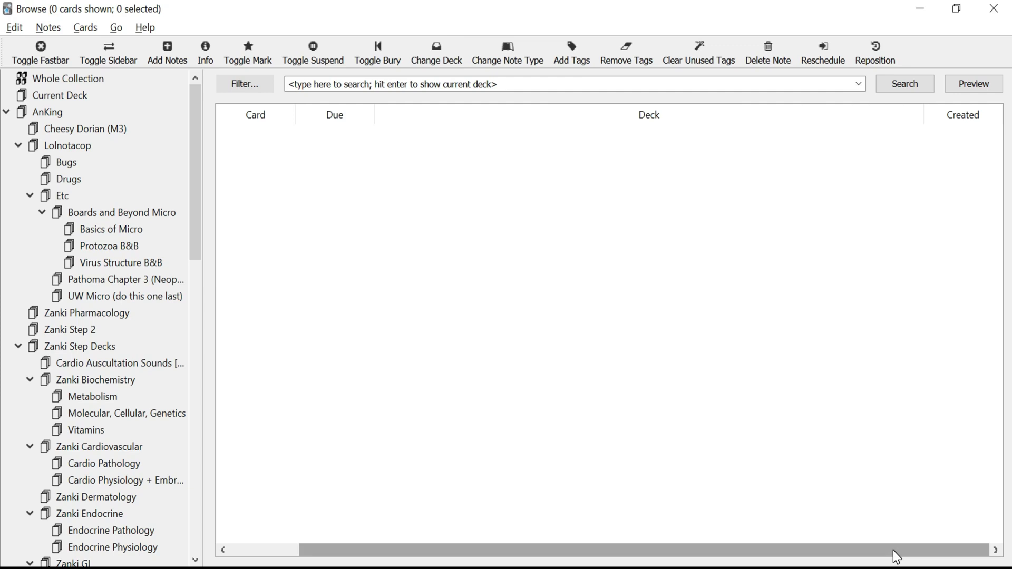
left_click_drag(896, 556, 826, 552)
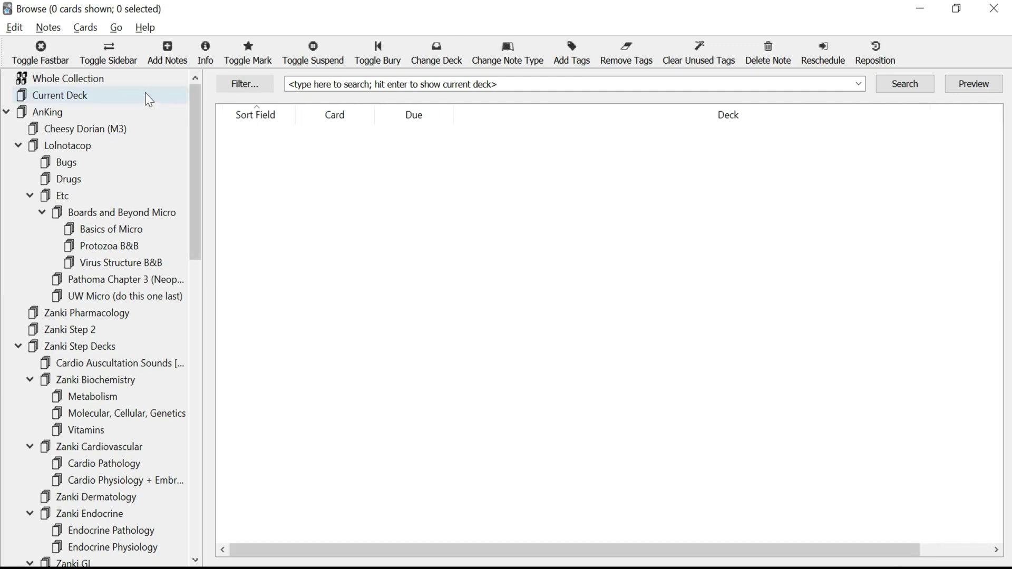
Show the whole collection, select every card in it, and suspend them all.
left_click(114, 81)
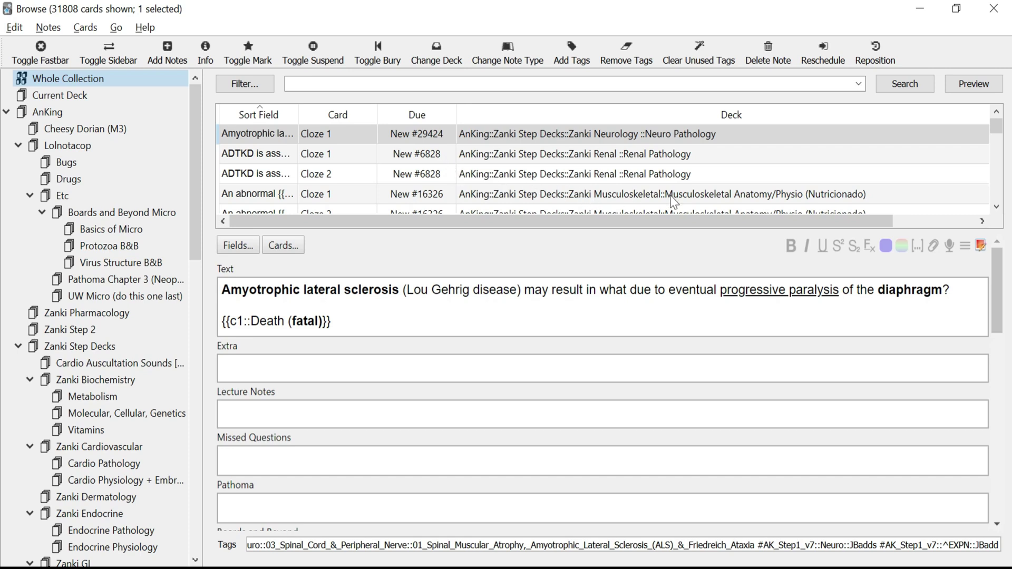
left_click_drag(996, 129, 1002, 204)
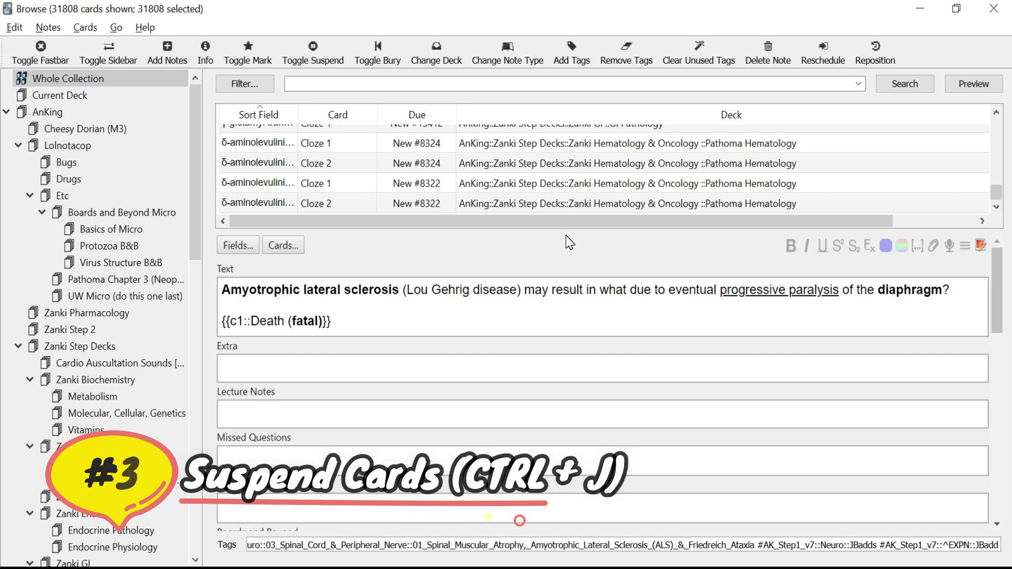
key("ctrl+alt+a")
left_click_drag(547, 214, 571, 213)
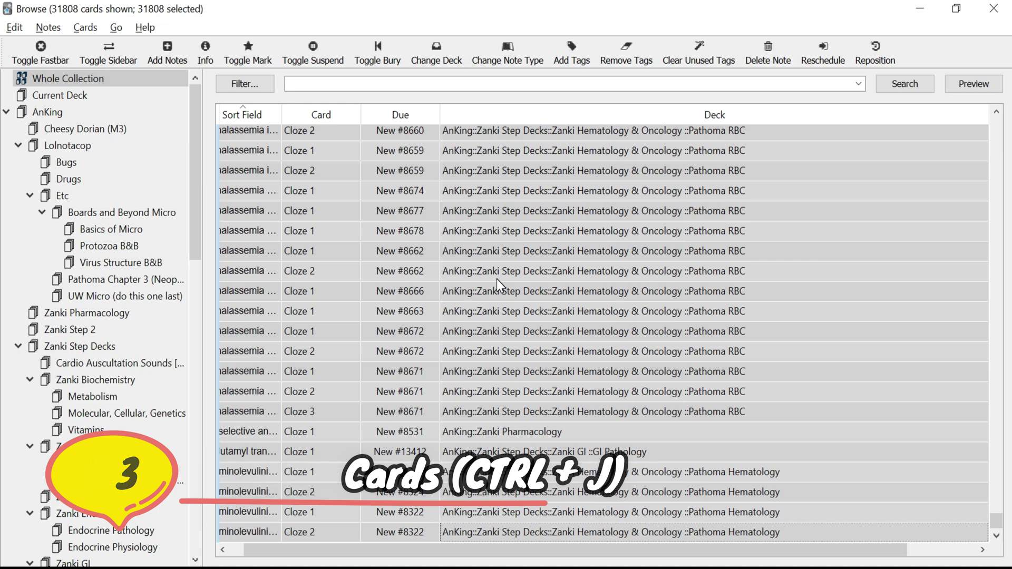
left_click(85, 27)
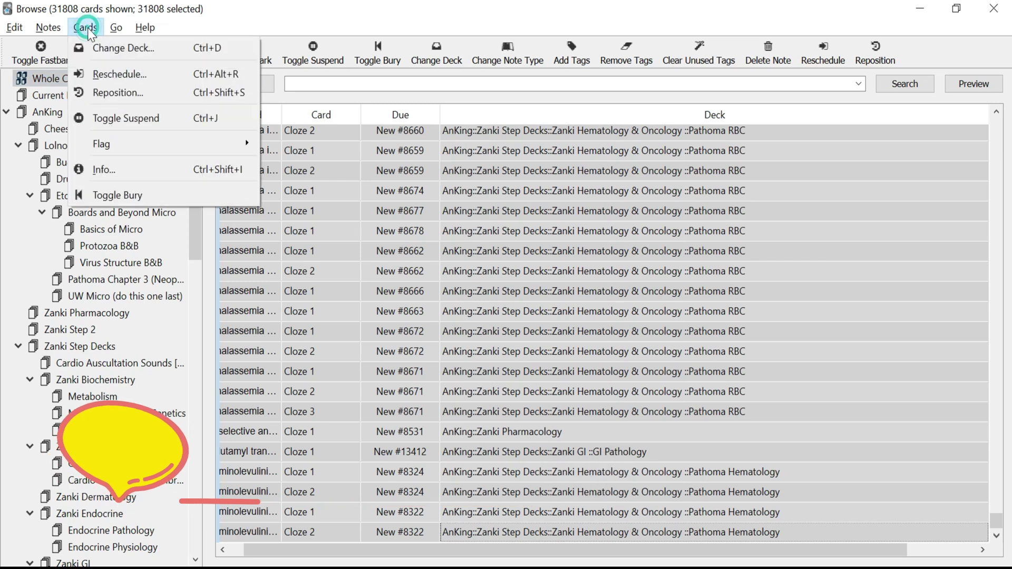
left_click(140, 122)
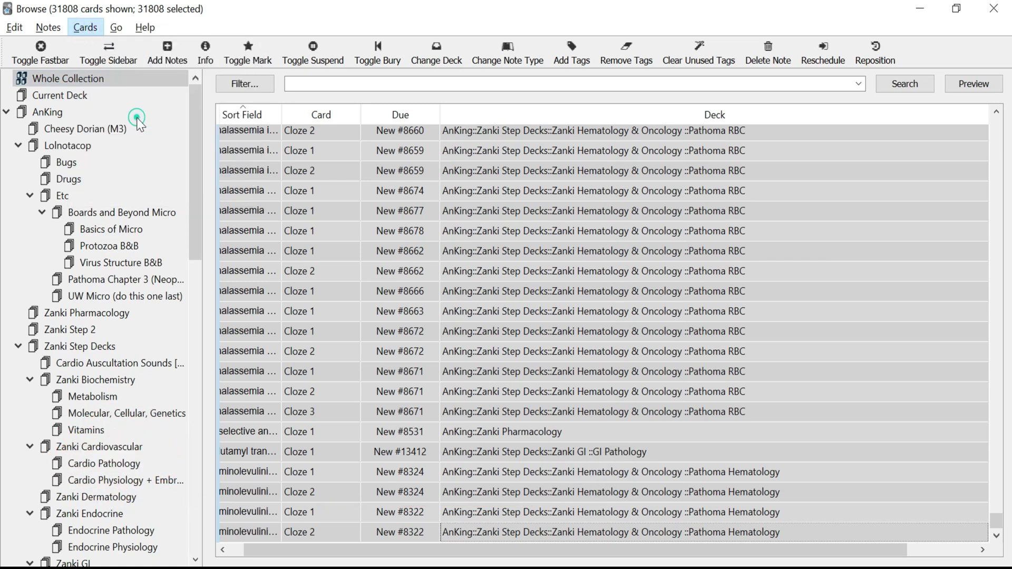
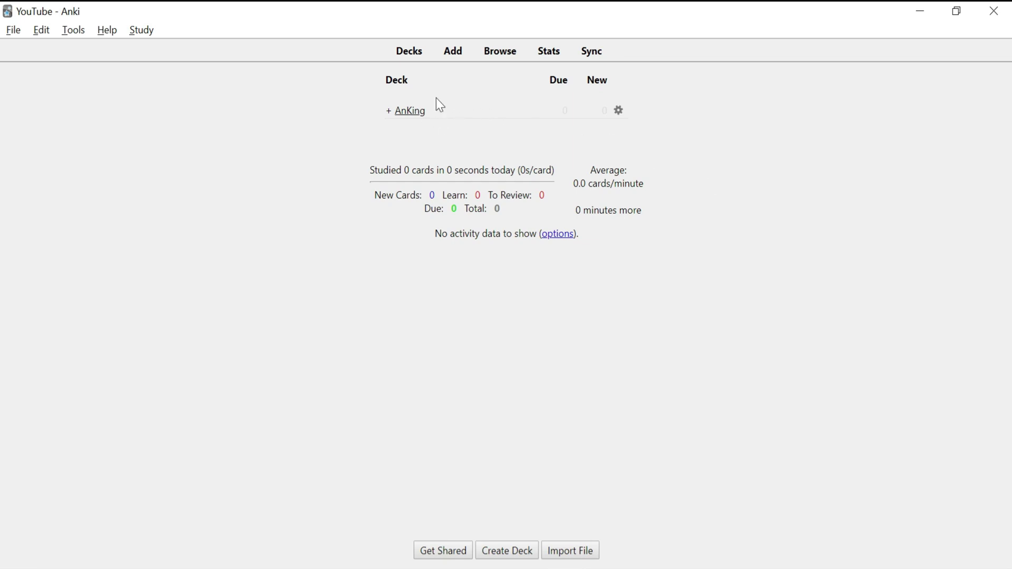
Create a new deck named "Block 1".
left_click(516, 551)
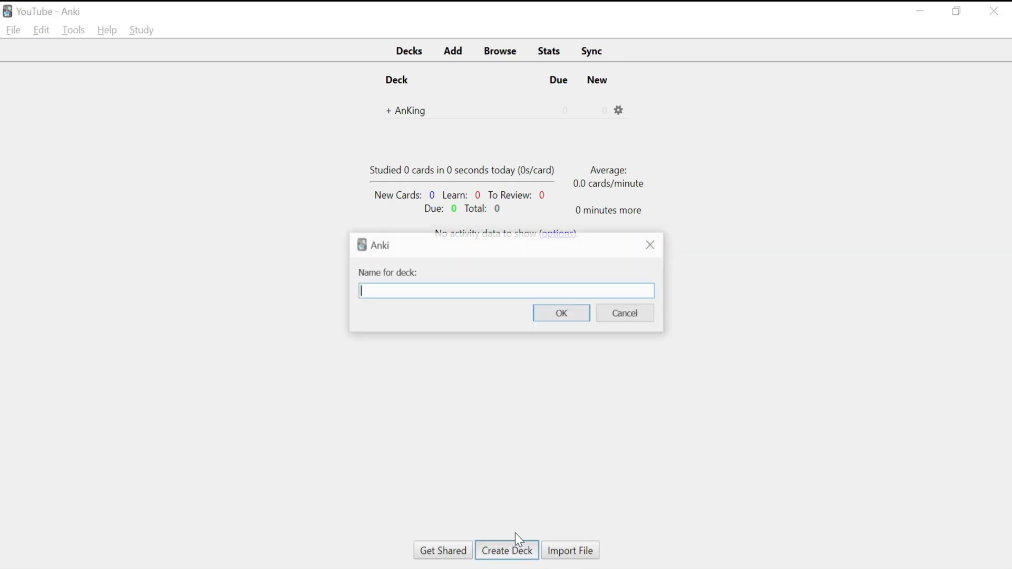
type("Block 1")
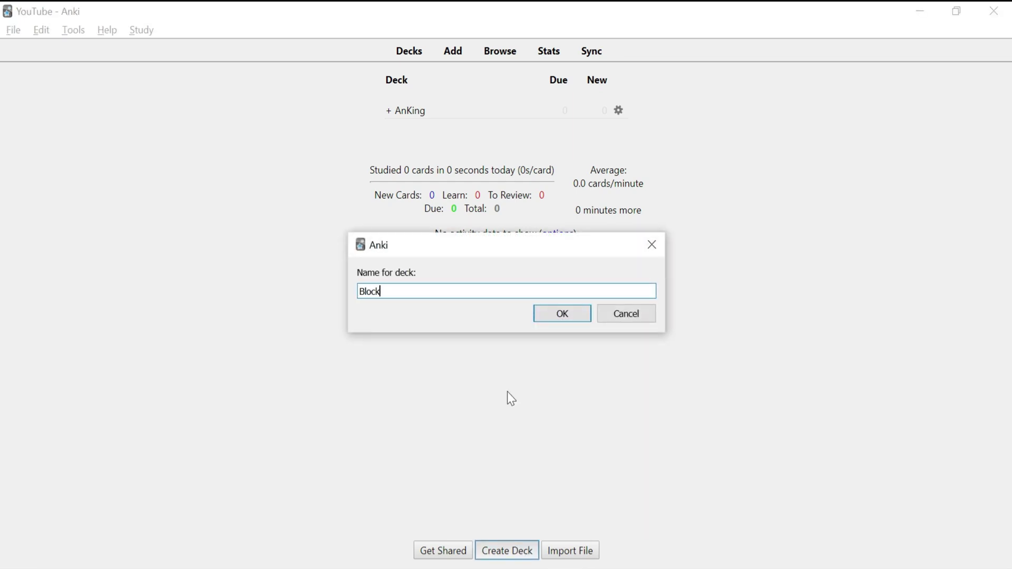
left_click(558, 315)
View the form for adding cards to the Block 1 deck, close it without adding anything, and return to the deck list.
left_click(413, 130)
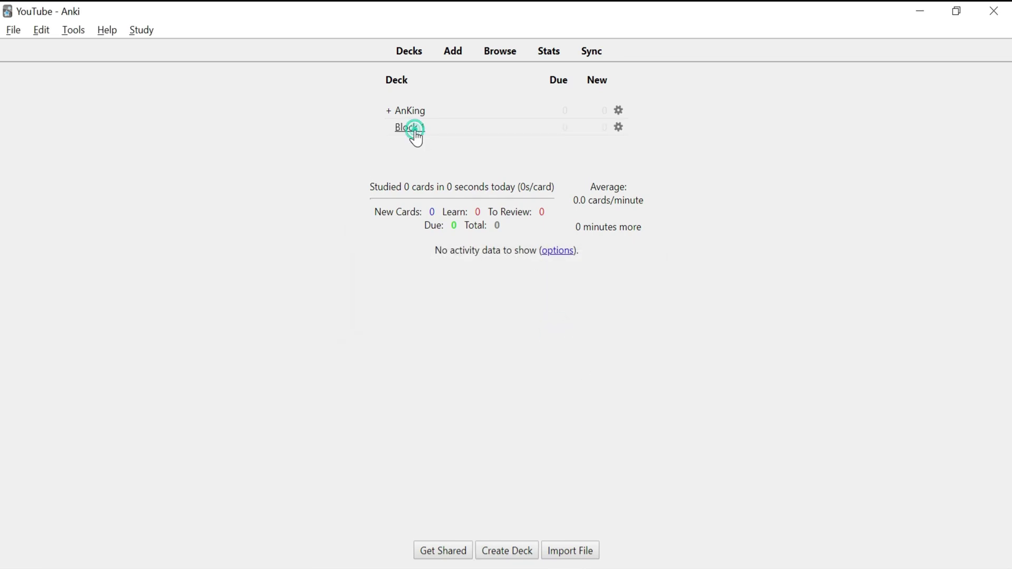
left_click(453, 73)
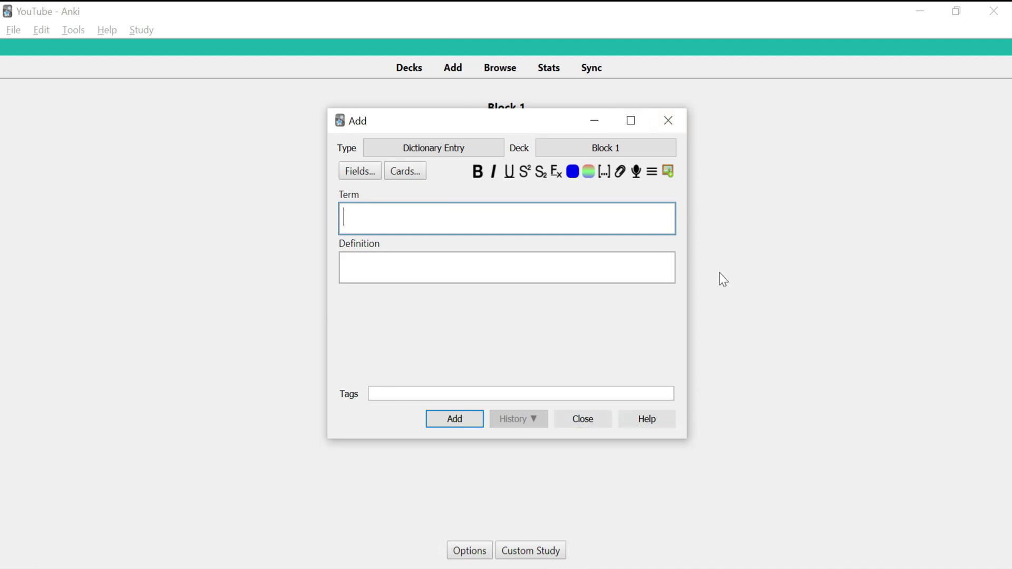
left_click(584, 424)
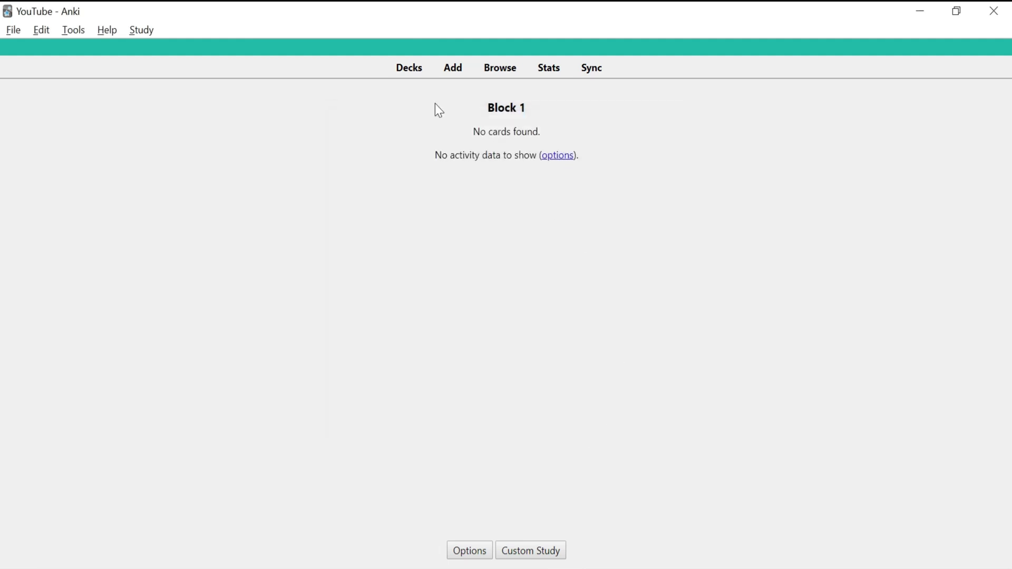
left_click(409, 74)
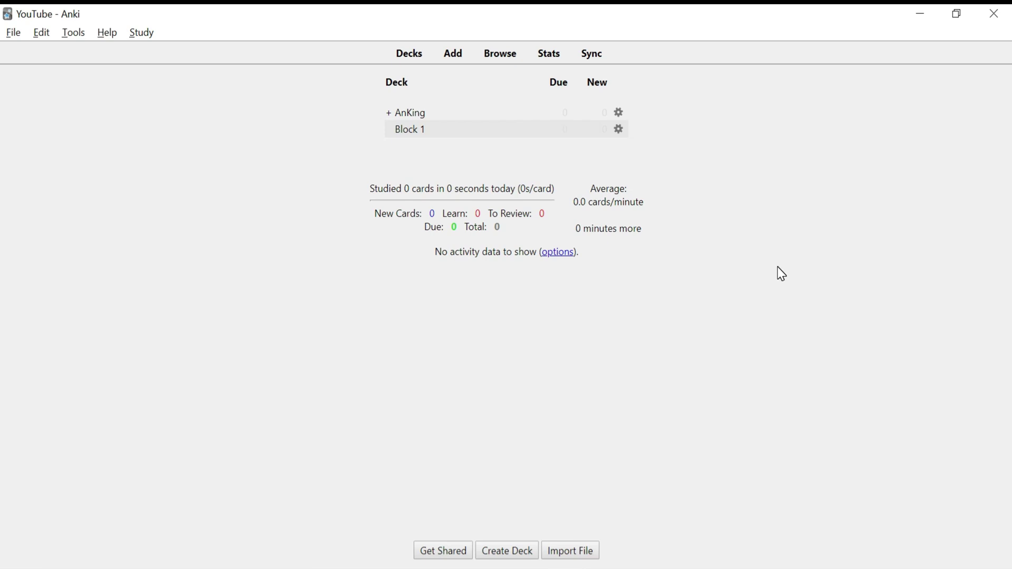
Switch to the Step 1 schedule spreadsheet in the browser and review the Planner sheet's columns, including the BNB Video, Pathoma and Sketchy ones.
key("alt+Tab")
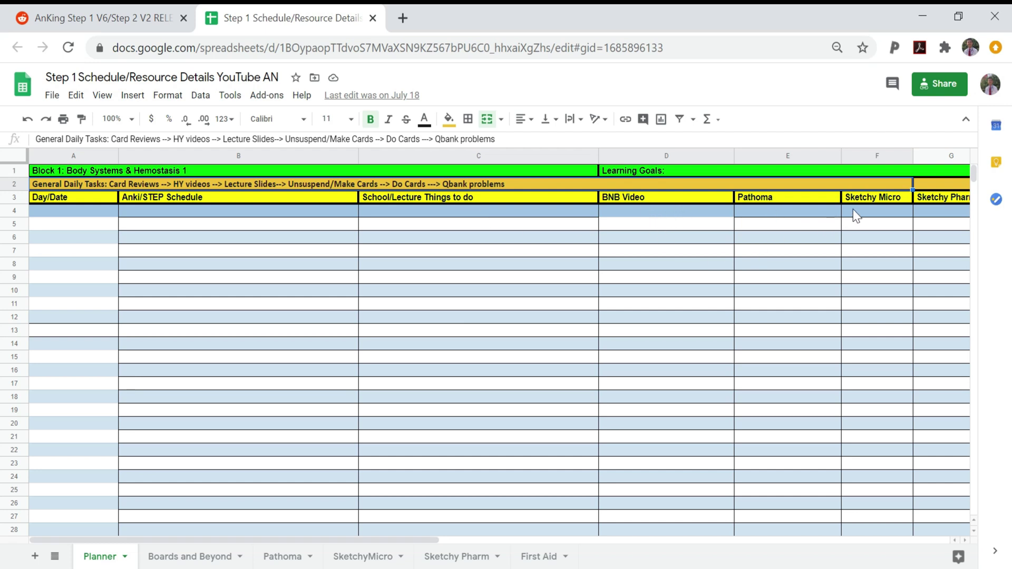
left_click_drag(429, 538, 525, 543)
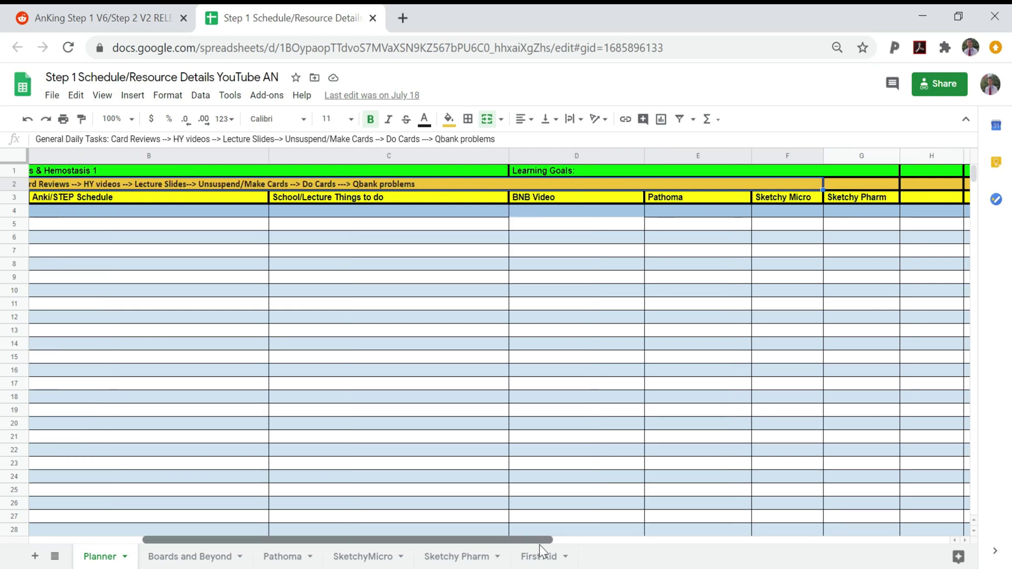
left_click_drag(536, 545, 422, 543)
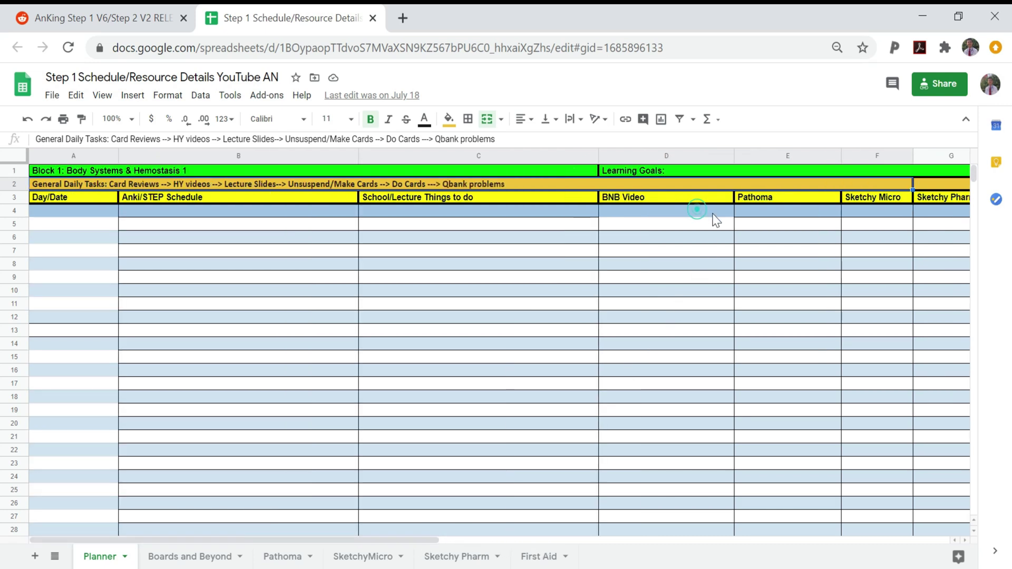
left_click(745, 212)
left_click(870, 215)
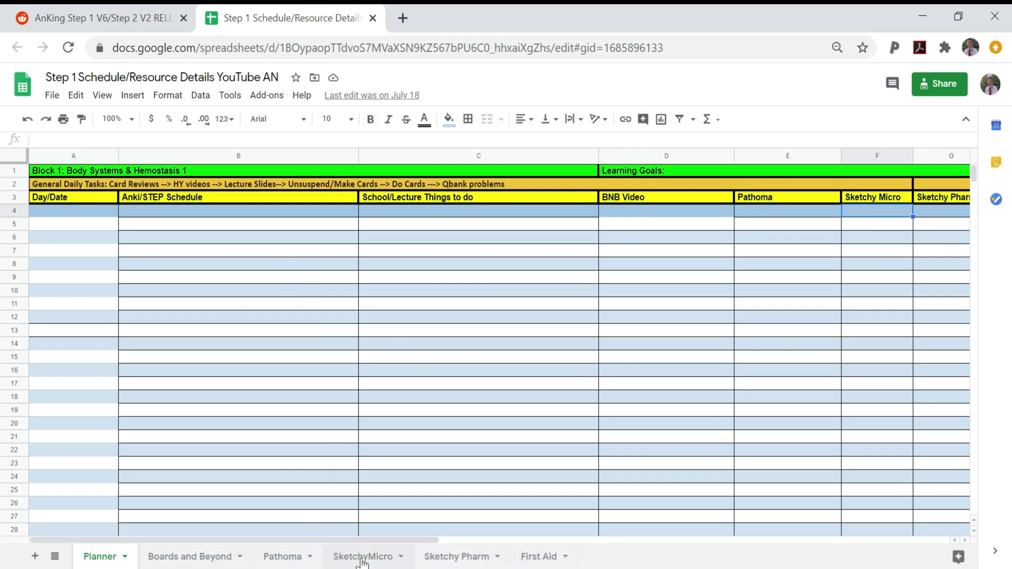
Review the Boards and Beyond sheet's Seen, Lecture Corespondance, Date Completed and Notes columns and look through its topic list.
left_click(211, 558)
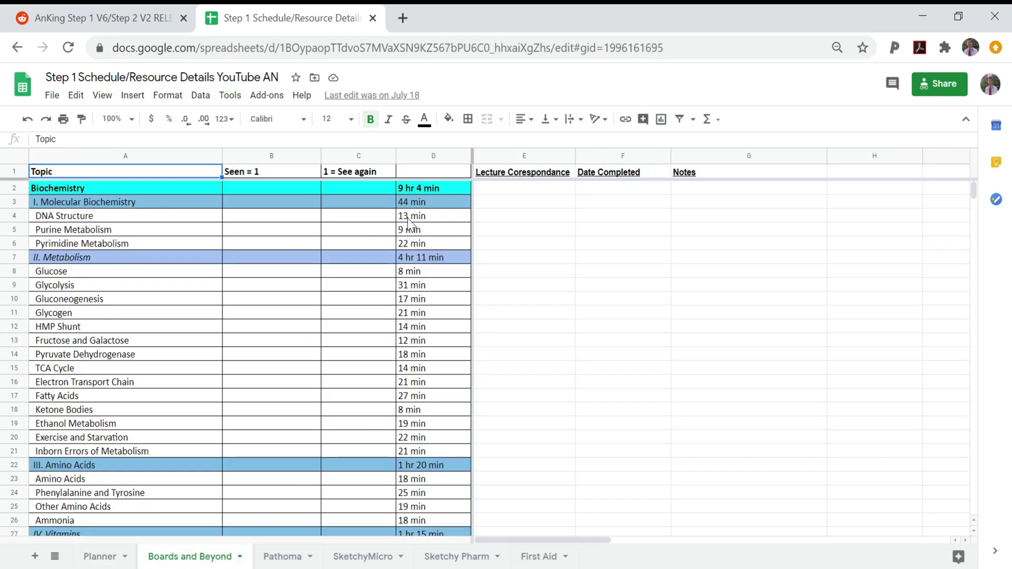
left_click(288, 216)
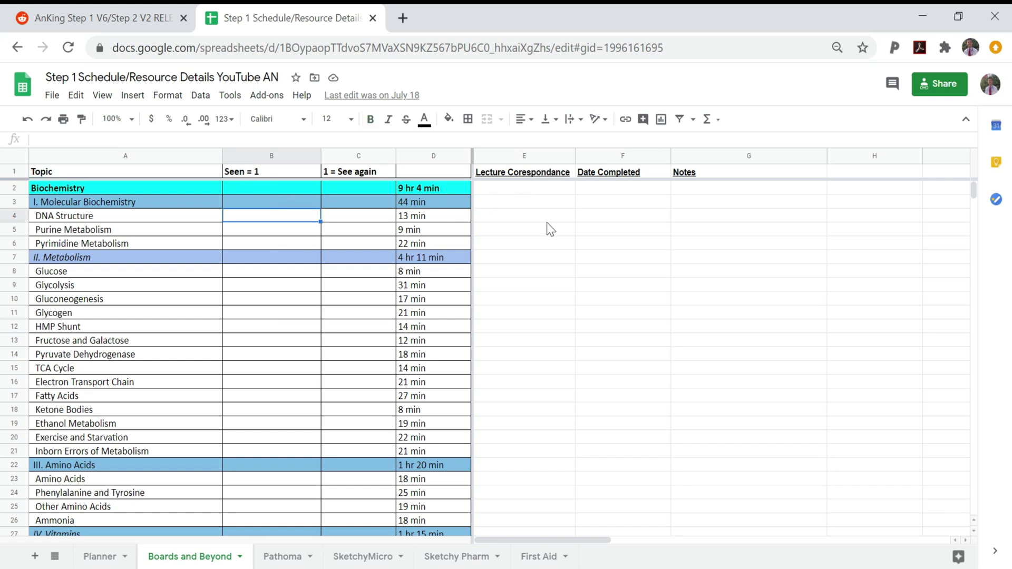
left_click(522, 219)
left_click(617, 217)
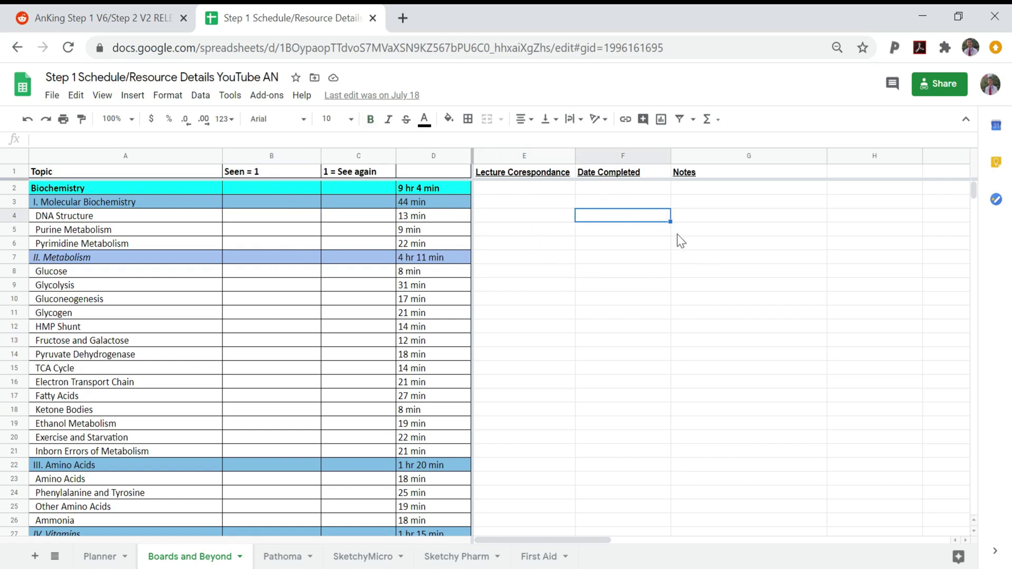
left_click(704, 220)
left_click(510, 218)
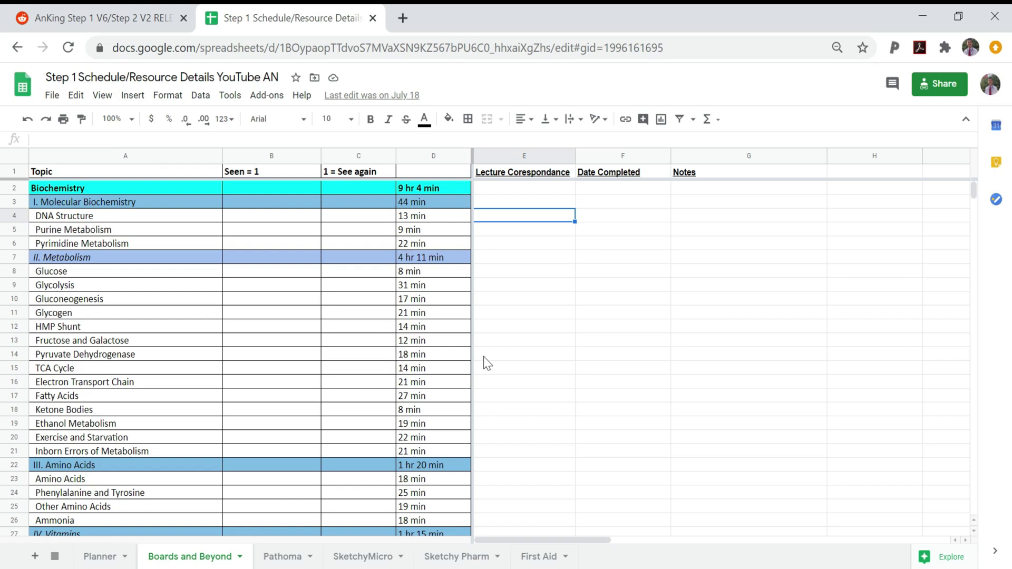
scroll(474, 285, "down", 15)
scroll(121, 406, "up", 6)
scroll(116, 421, "up", 8)
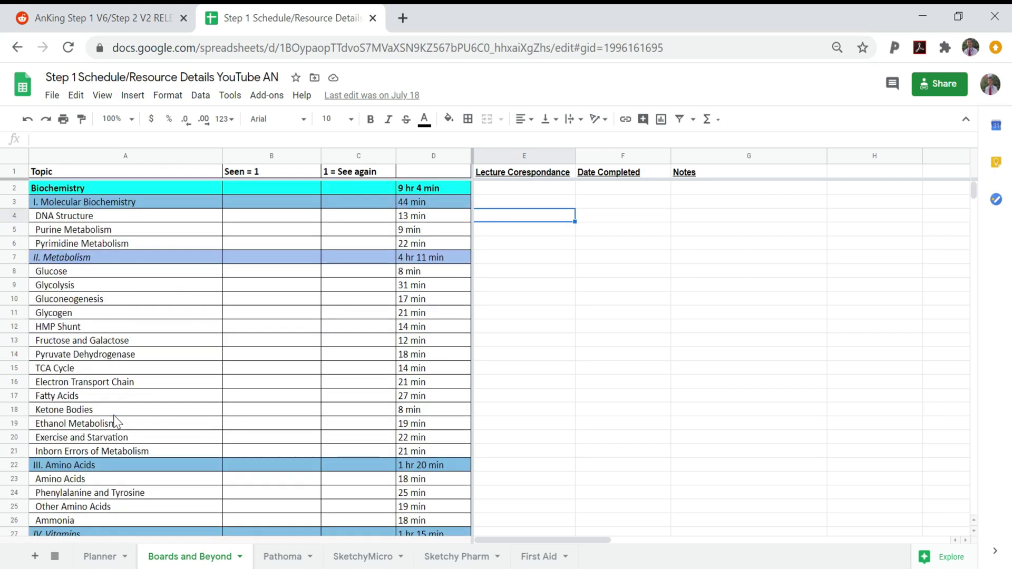
Look over the Glucose, Glycolysis and Gluconeogenesis topics under Metabolism and their Seen cells.
left_click(67, 273)
left_click(74, 286)
left_click(120, 301)
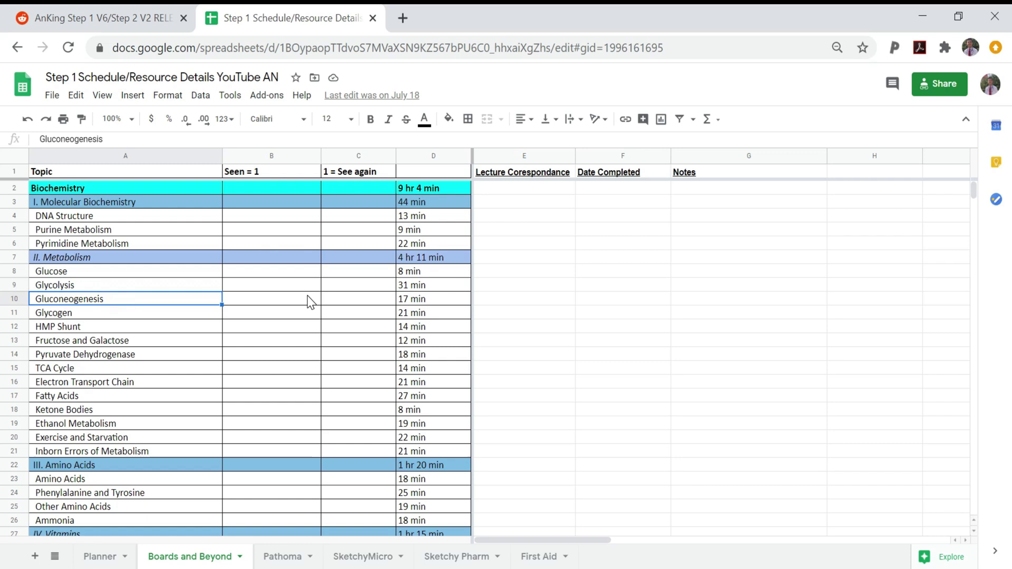
left_click(282, 303)
left_click(276, 286)
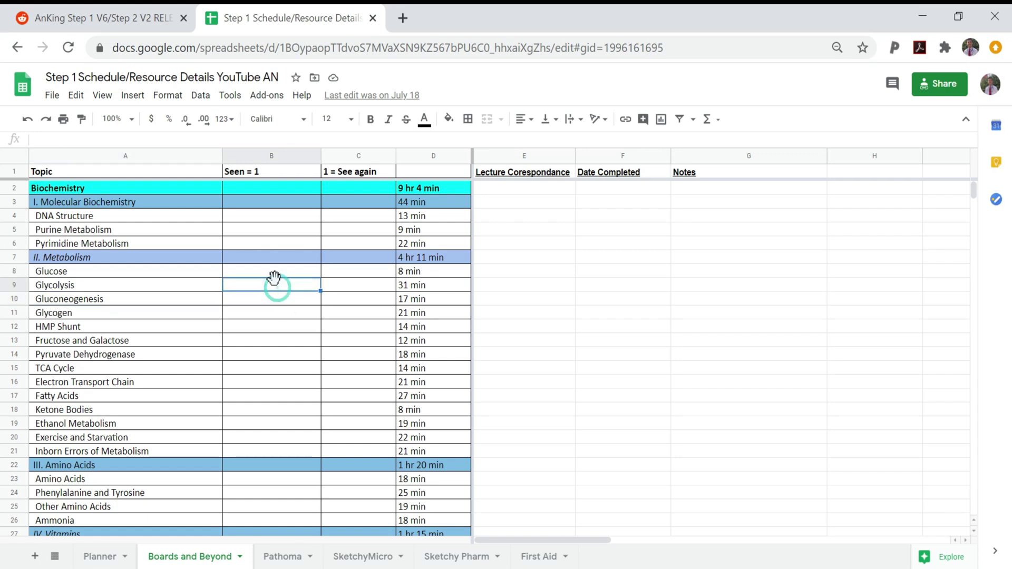
left_click(273, 272)
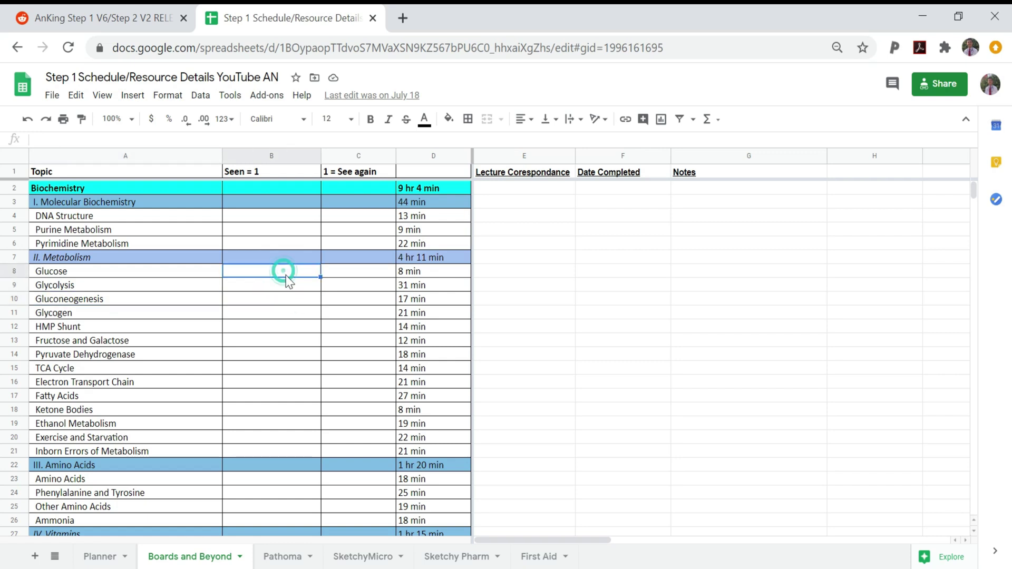
Enter B1W1 as the lecture correspondence for Glucose and B1W2 for Glycogen.
left_click(511, 273)
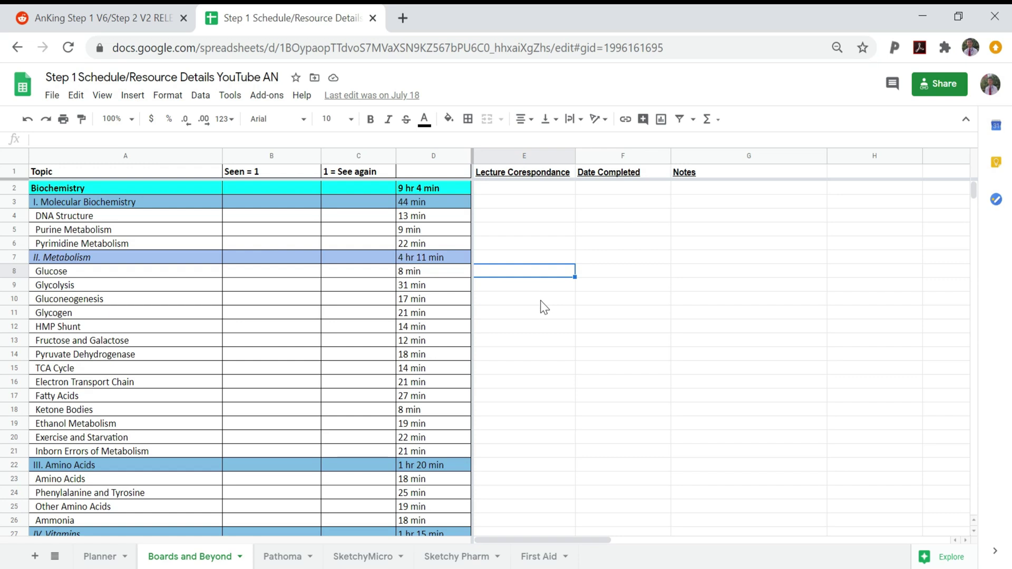
type("B1W1")
key("Return")
key("Down")
key("Down")
type("B1W2")
key("Return")
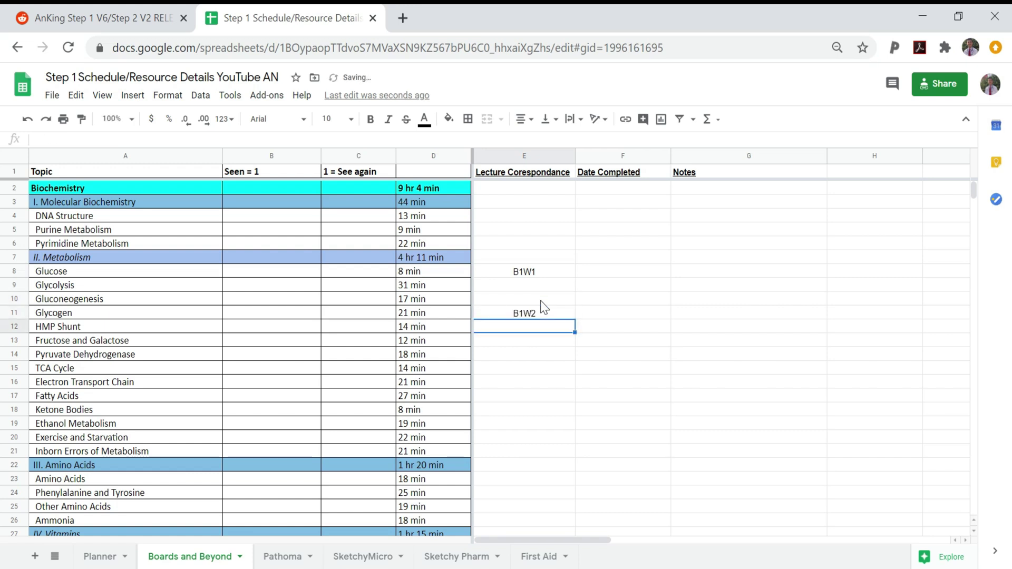
Clear the lecture correspondence entries for Glucose and Glycogen together.
left_click(542, 312)
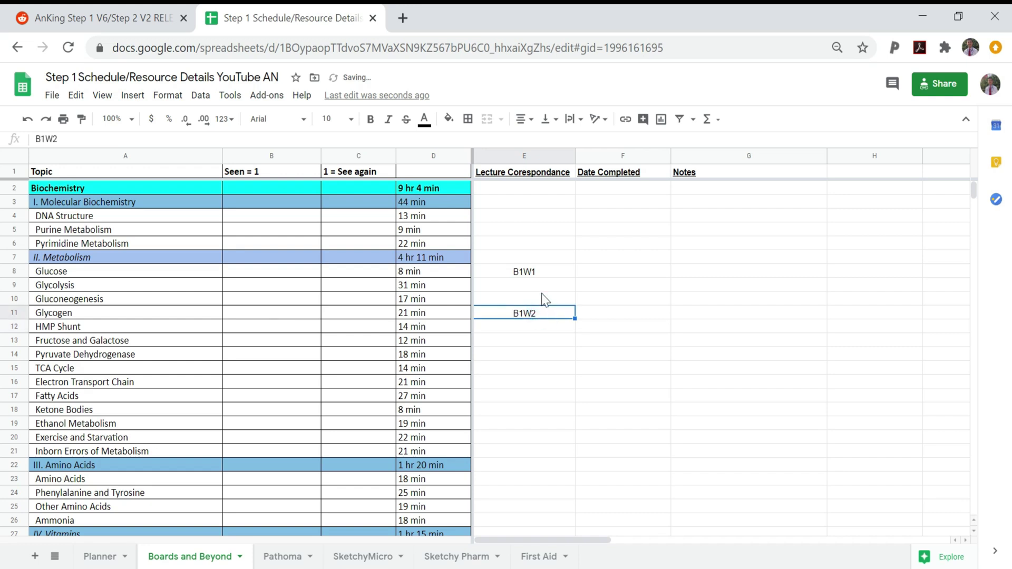
left_click(544, 271, "ctrl")
key("Delete")
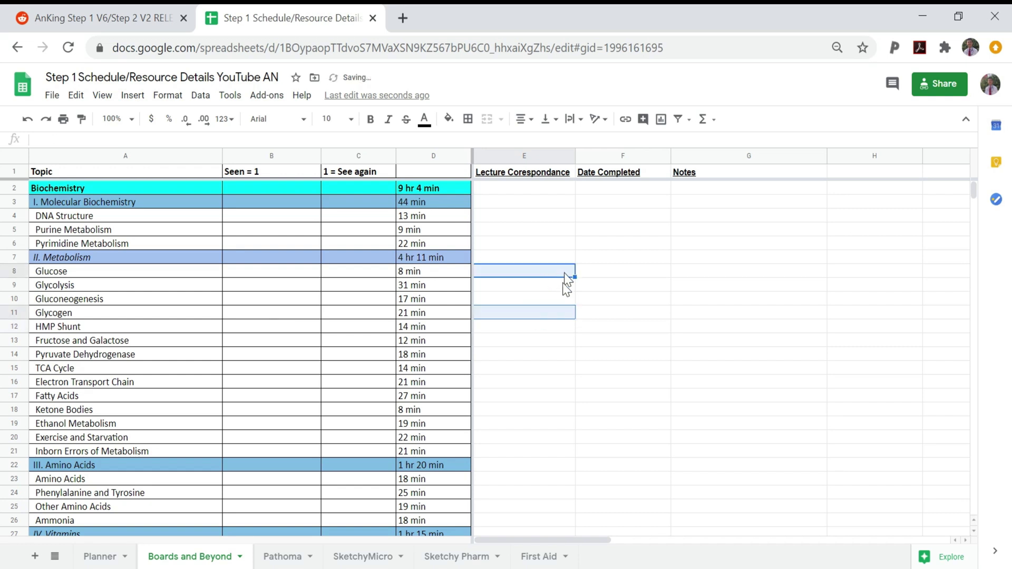
View the Pathoma, SketchyMicro, Sketchy Pharm and First Aid sheets in turn, and return to the Planner sheet.
left_click(289, 555)
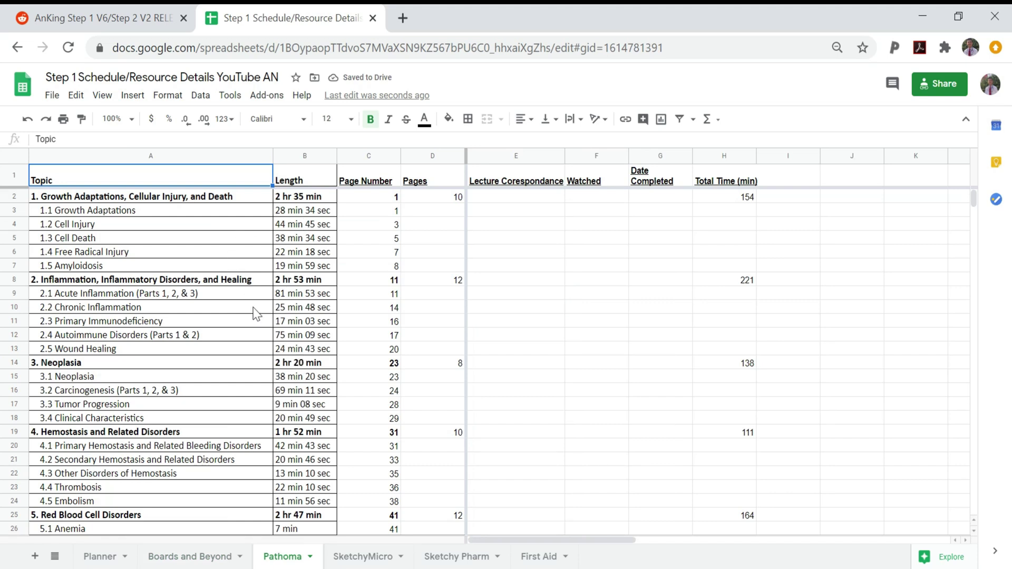
left_click(362, 558)
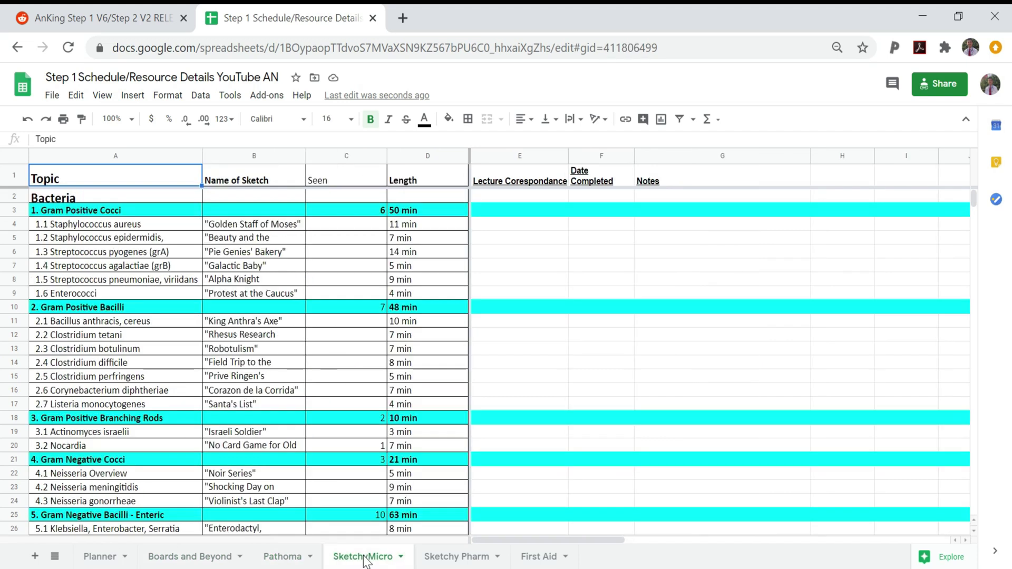
left_click(438, 560)
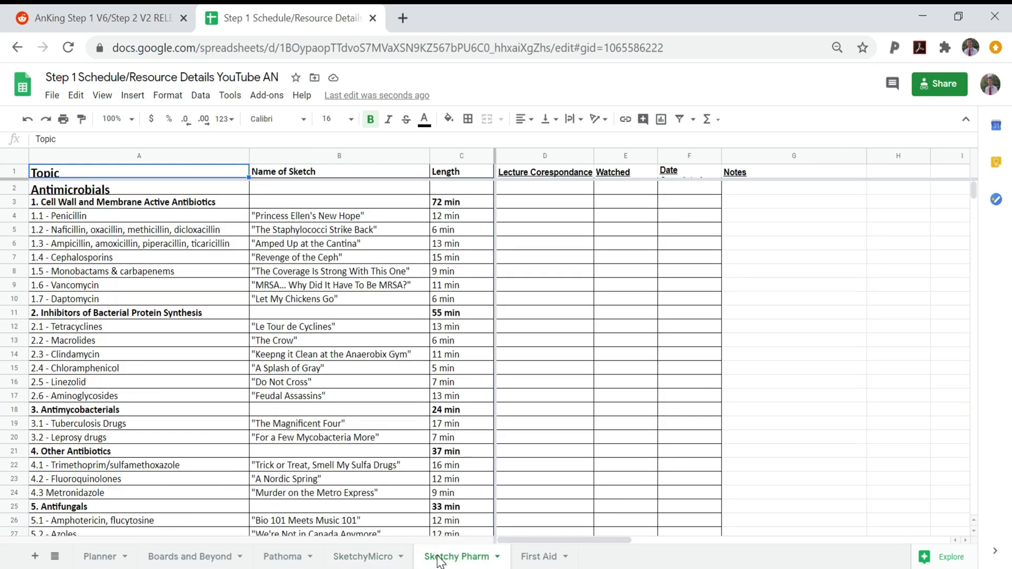
left_click(529, 558)
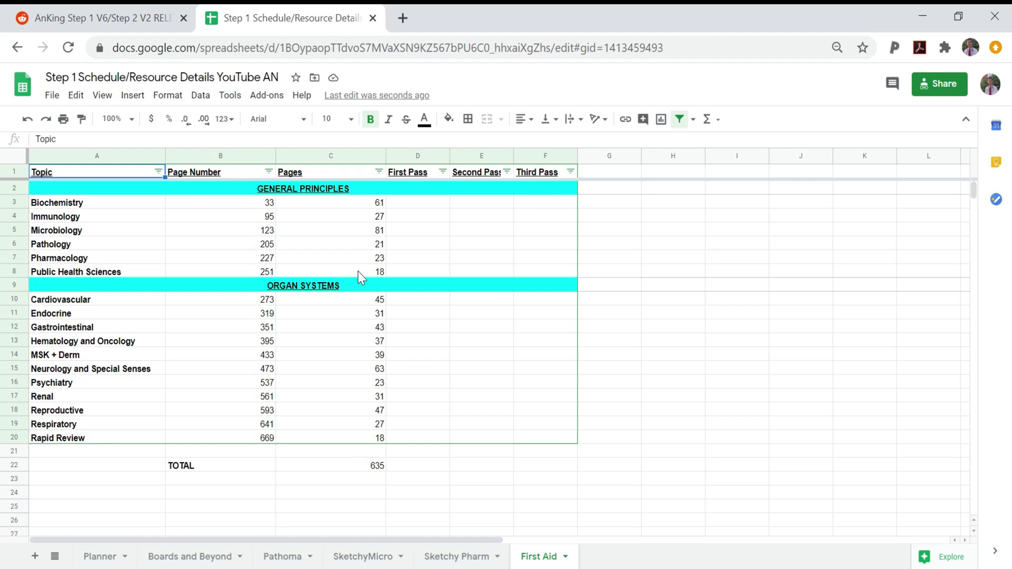
left_click(108, 558)
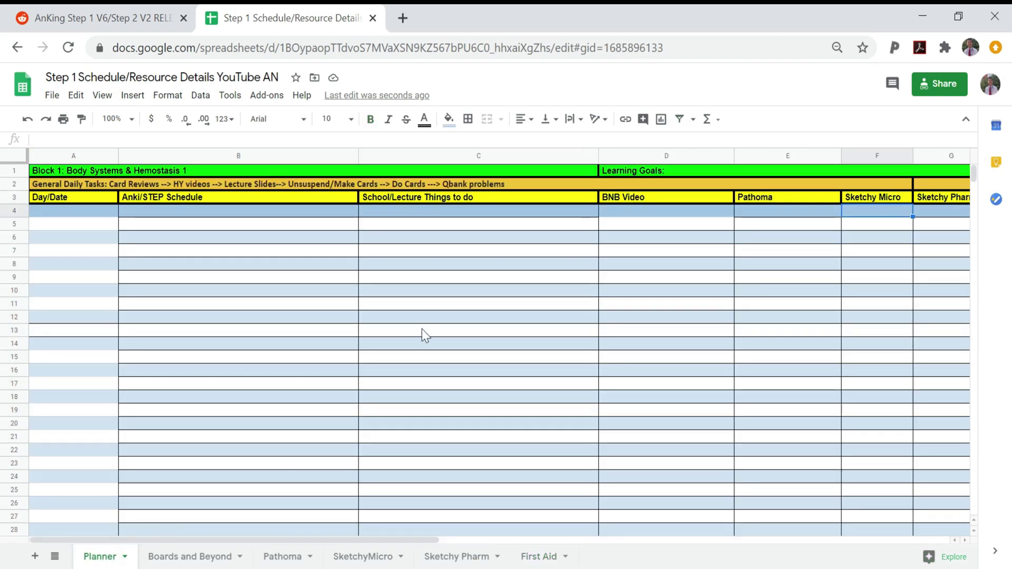